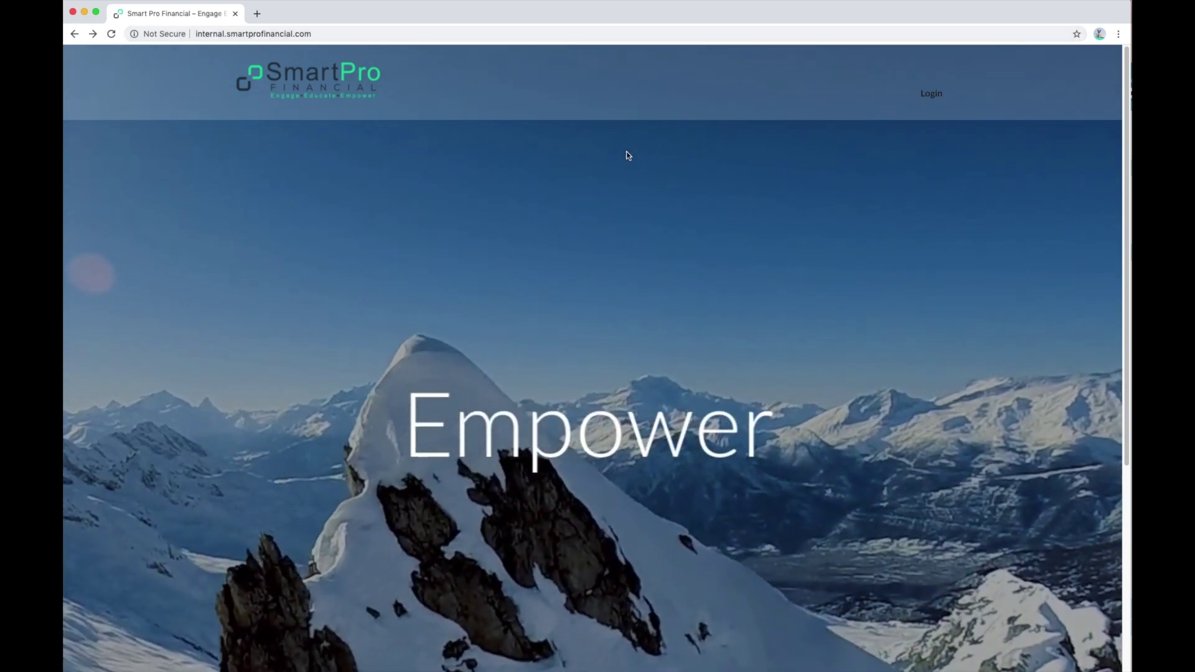
Open the new-user registration form from the login page and review its required fields.
click(937, 95)
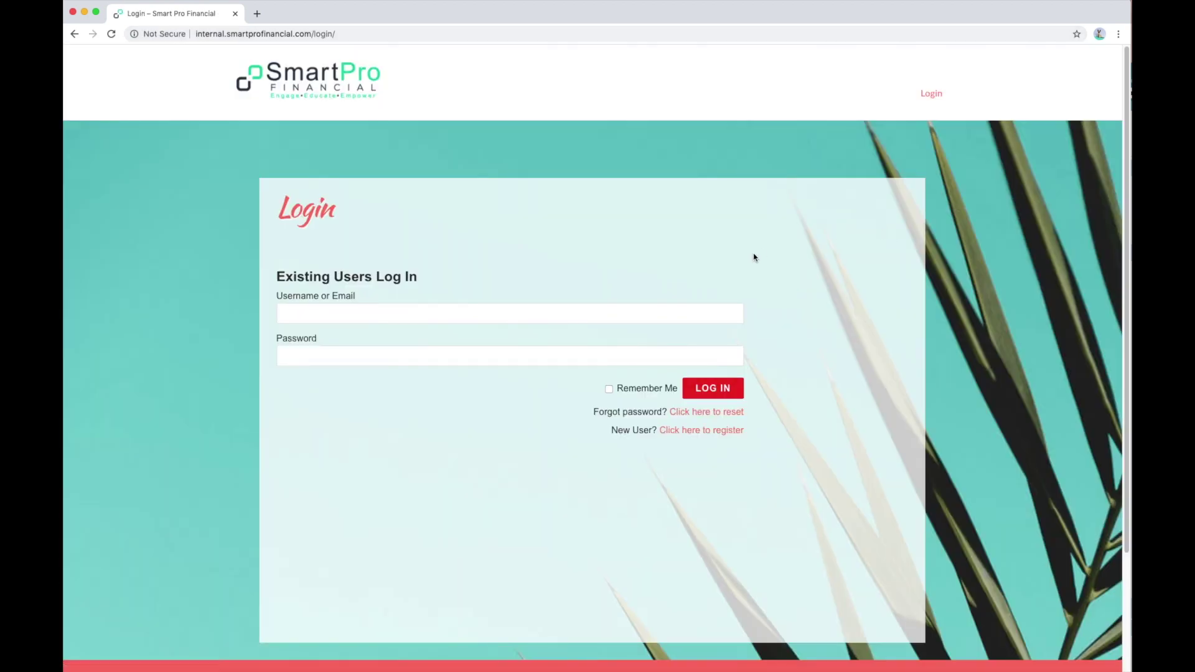
click(725, 436)
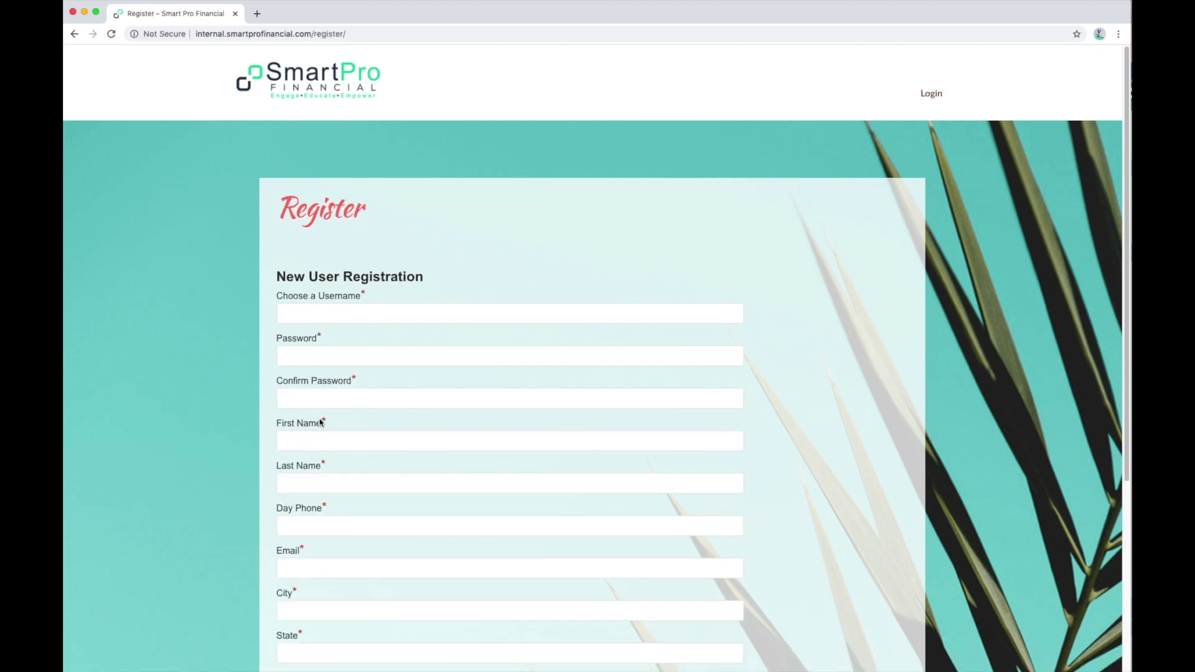
scroll(212, 367, down, 2)
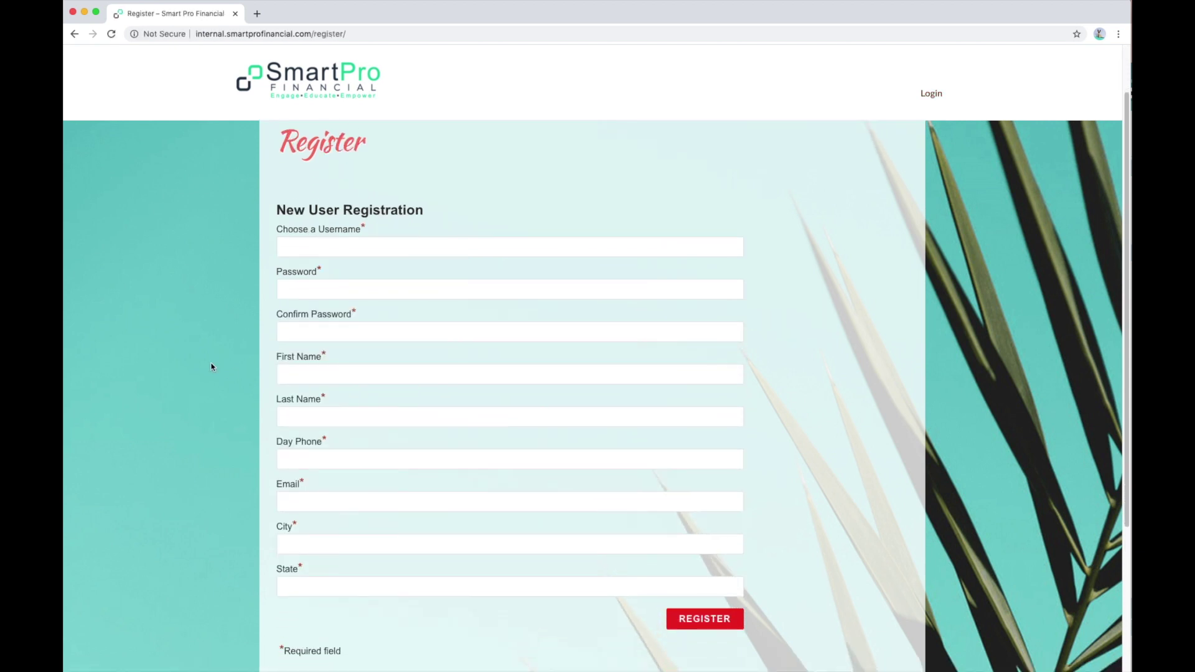
scroll(212, 367, down, 1)
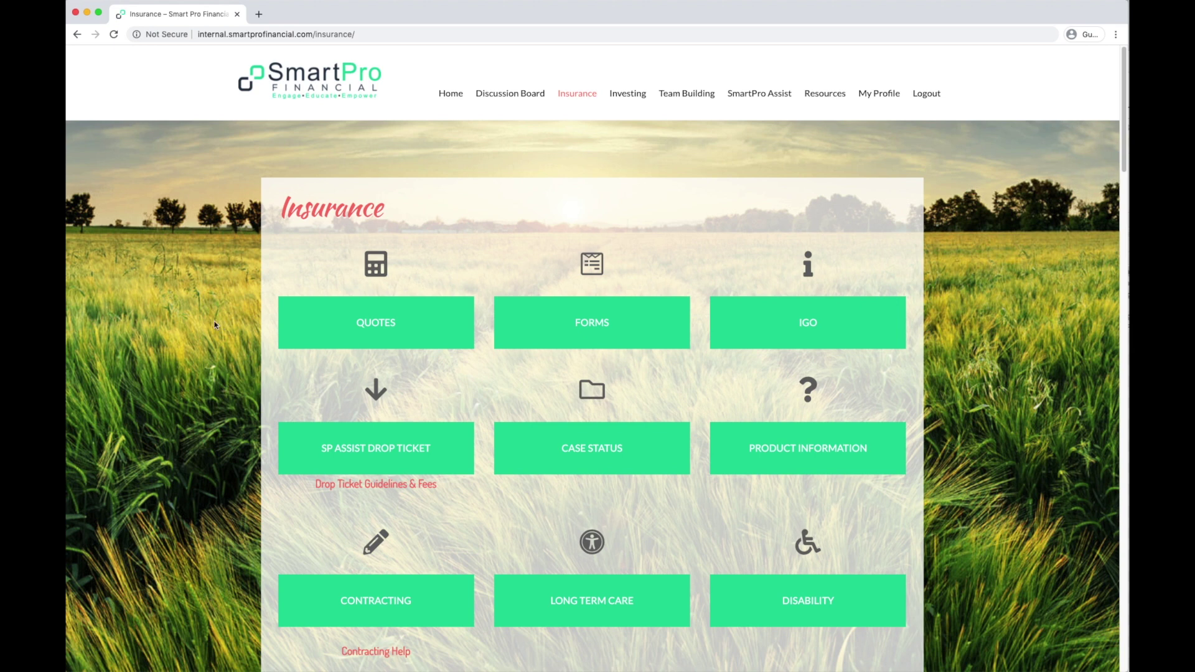
Look over the Insurance page's tool links, the carrier category links and the Tier 1 products.
scroll(214, 325, down, 5)
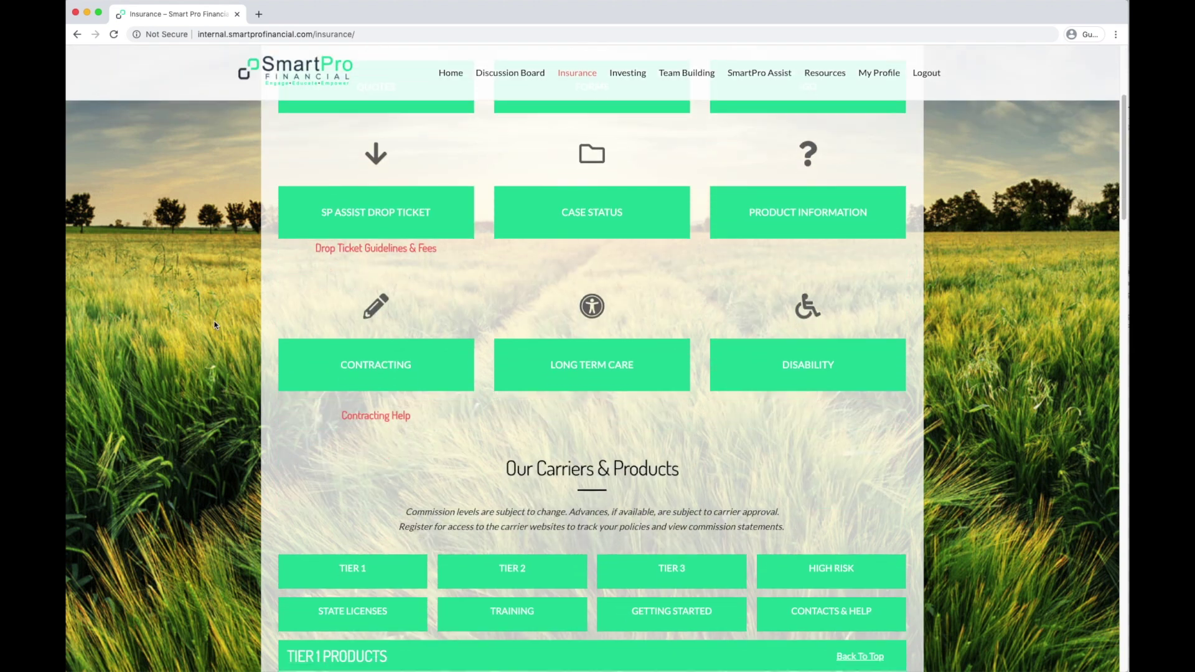
scroll(214, 325, down, 2)
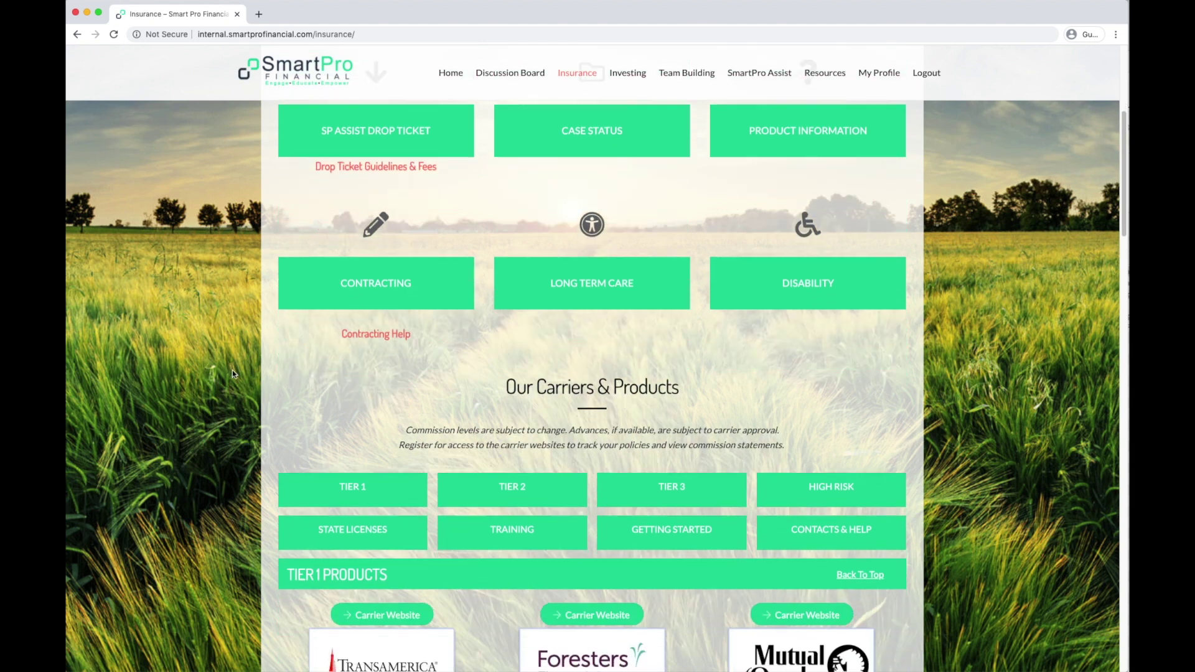
scroll(233, 371, down, 3)
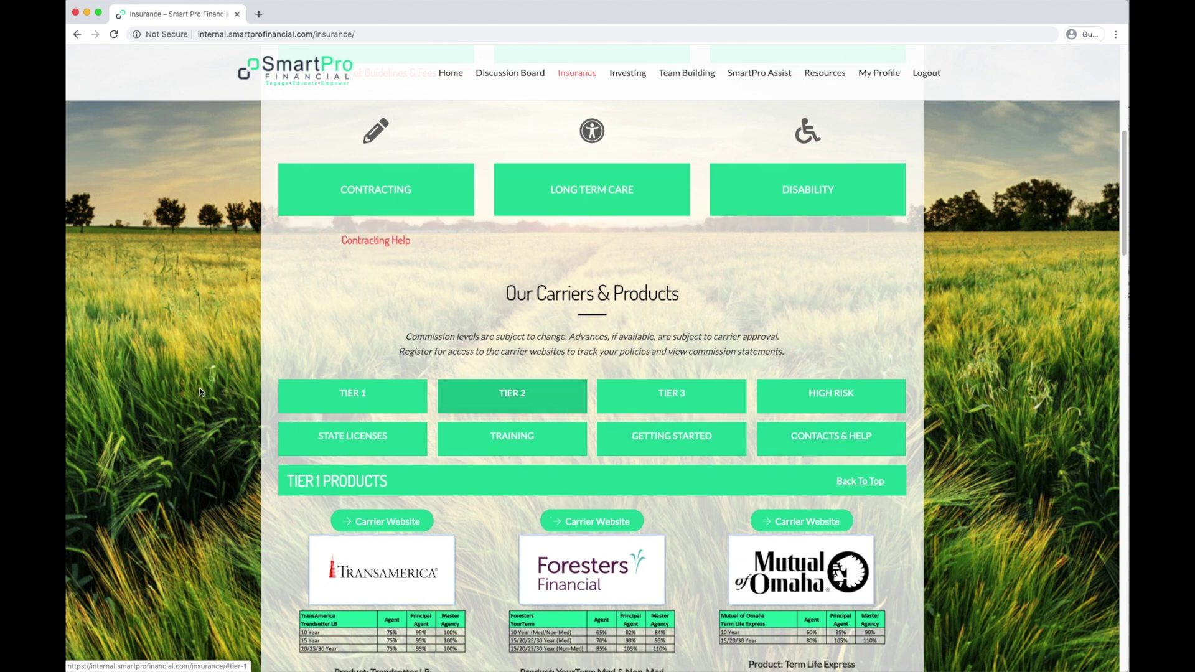
scroll(203, 385, down, 2)
scroll(203, 386, down, 3)
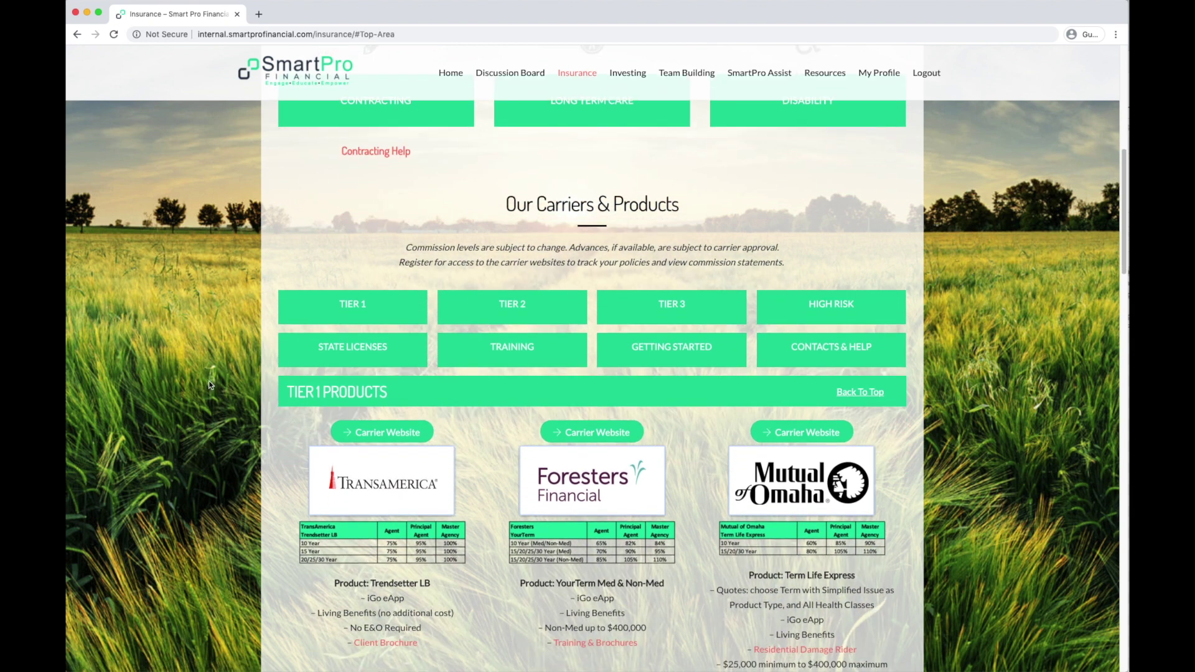
scroll(210, 384, down, 3)
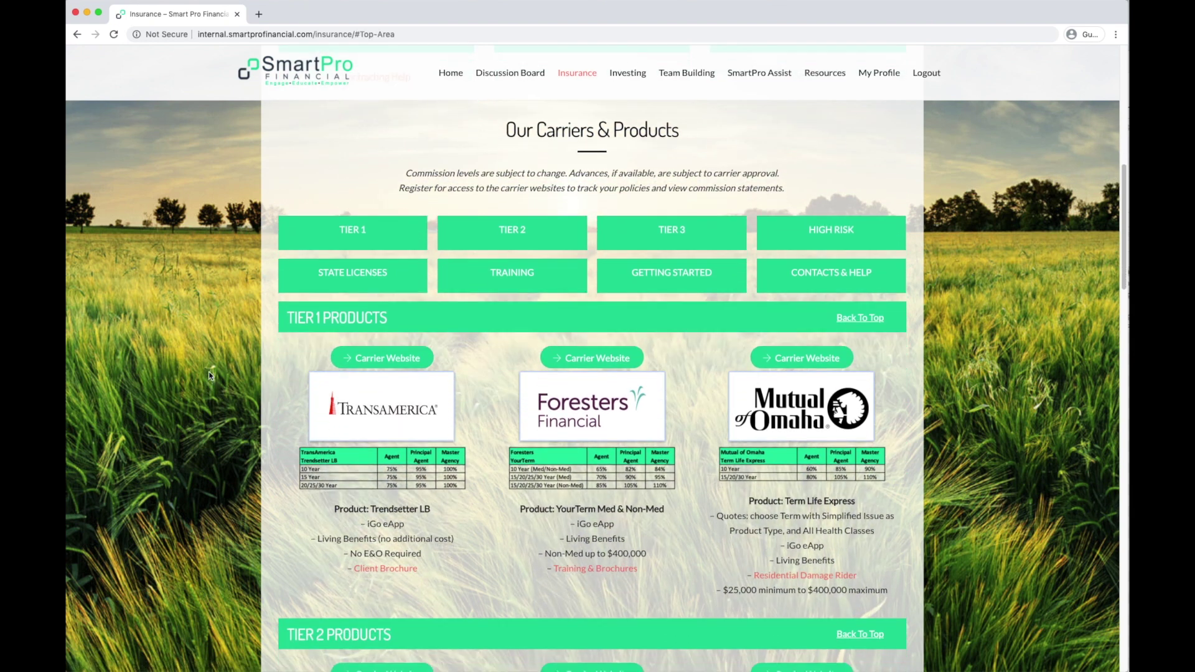
scroll(208, 370, down, 1)
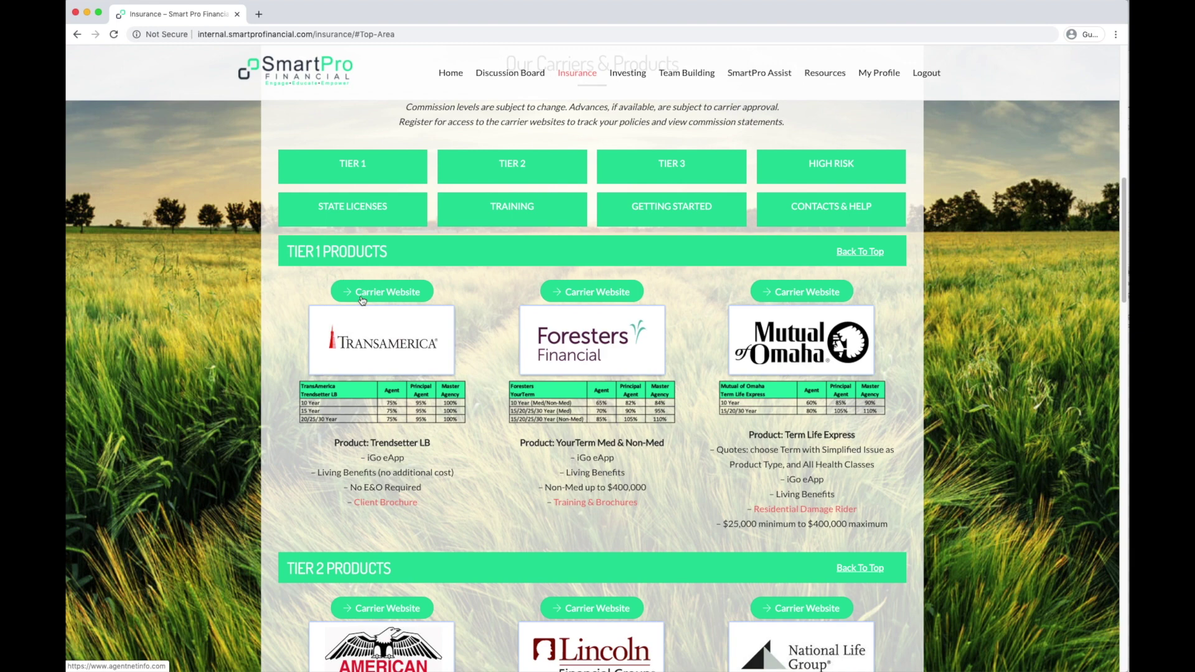
Examine the Tier 2, Tier 3 and high-risk products, the state licenses and the training material on the Insurance page.
scroll(362, 301, down, 14)
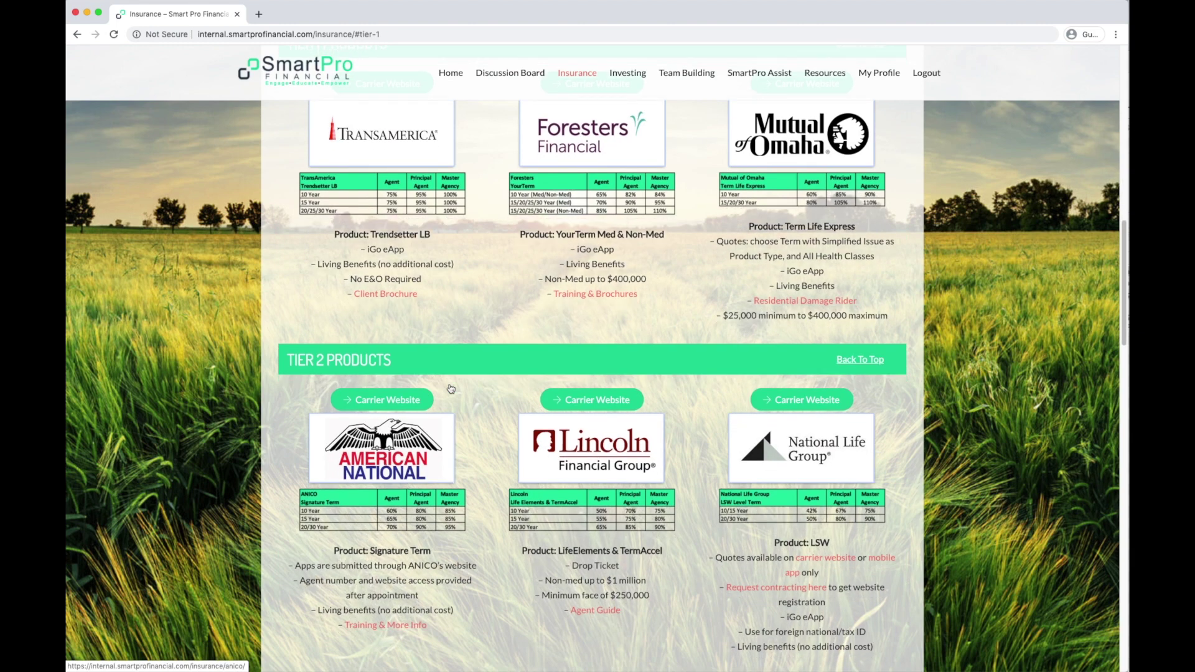
scroll(451, 394, down, 5)
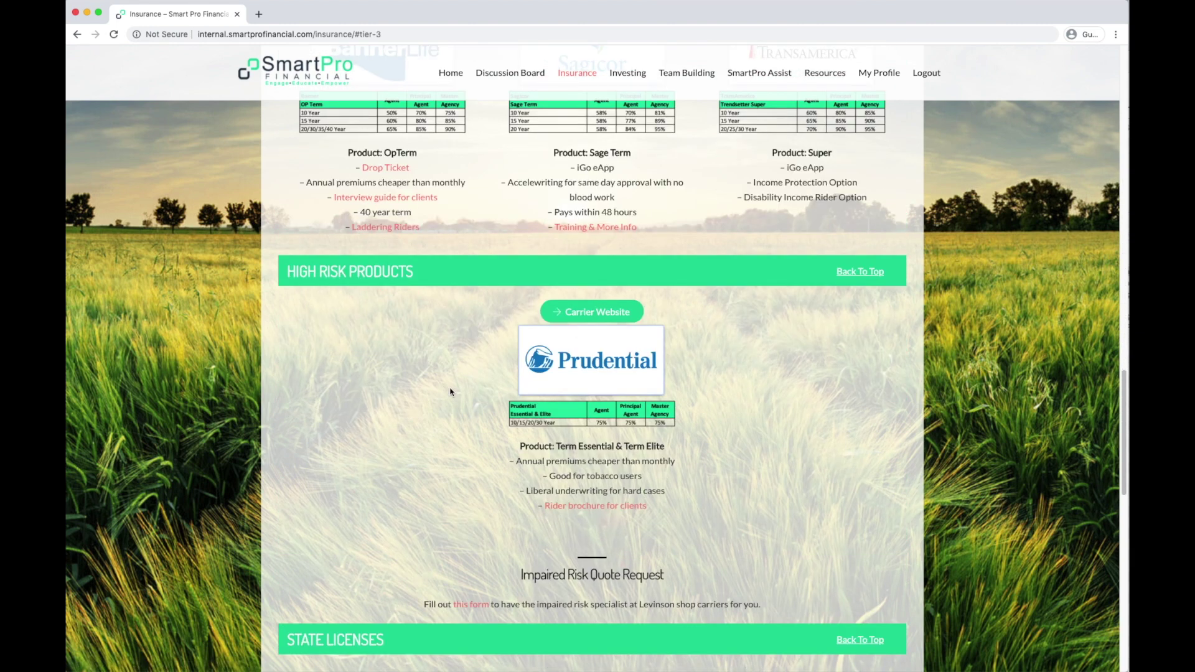
scroll(420, 473, down, 1)
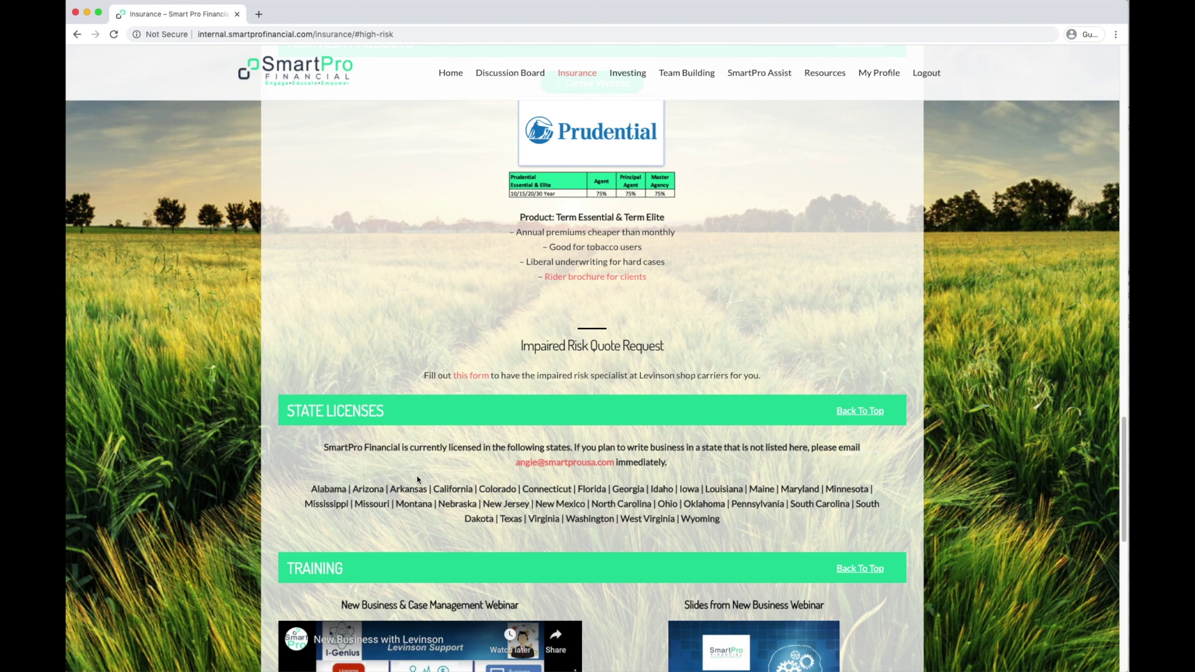
scroll(293, 454, down, 3)
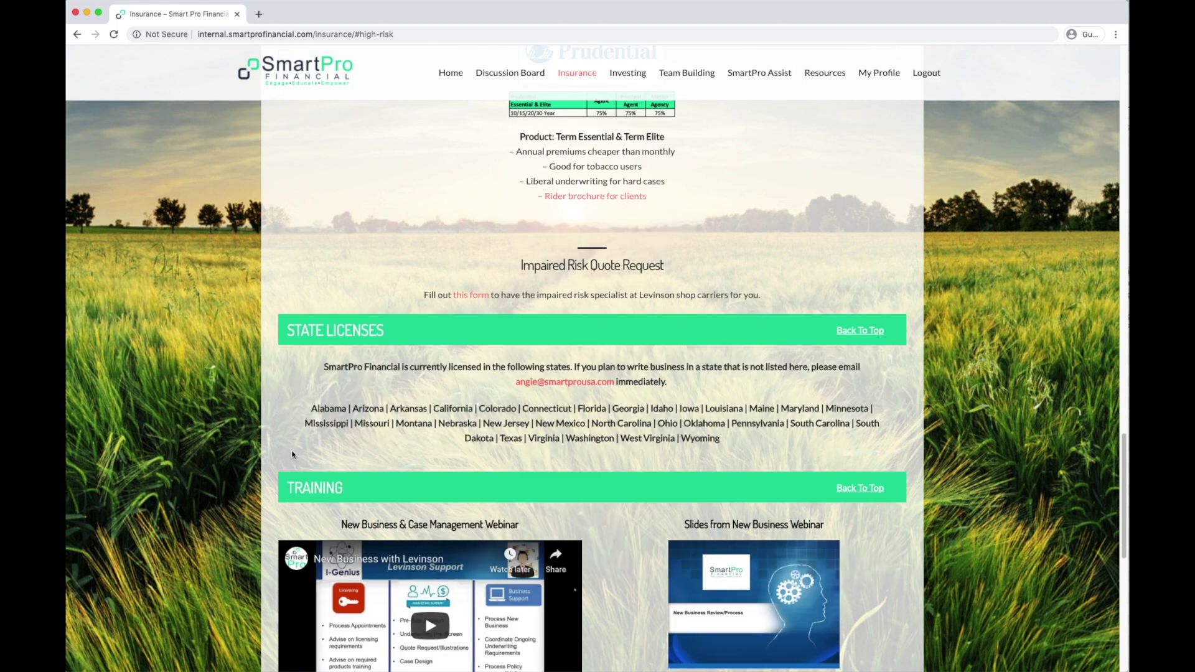
scroll(283, 429, down, 4)
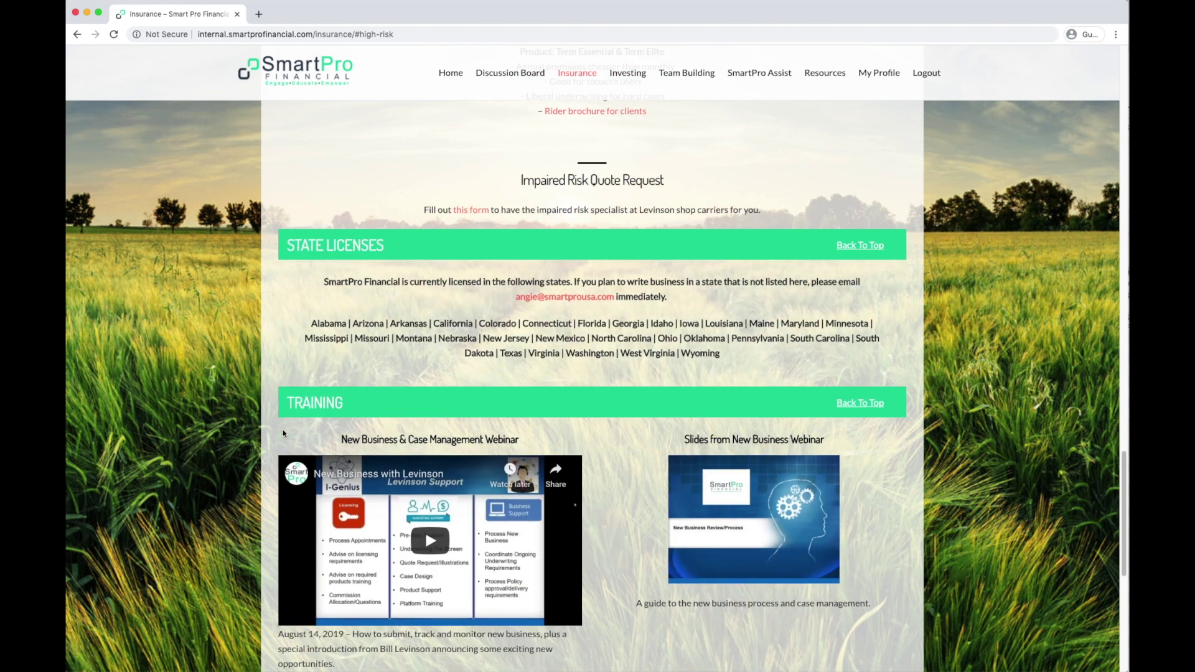
scroll(283, 433, down, 8)
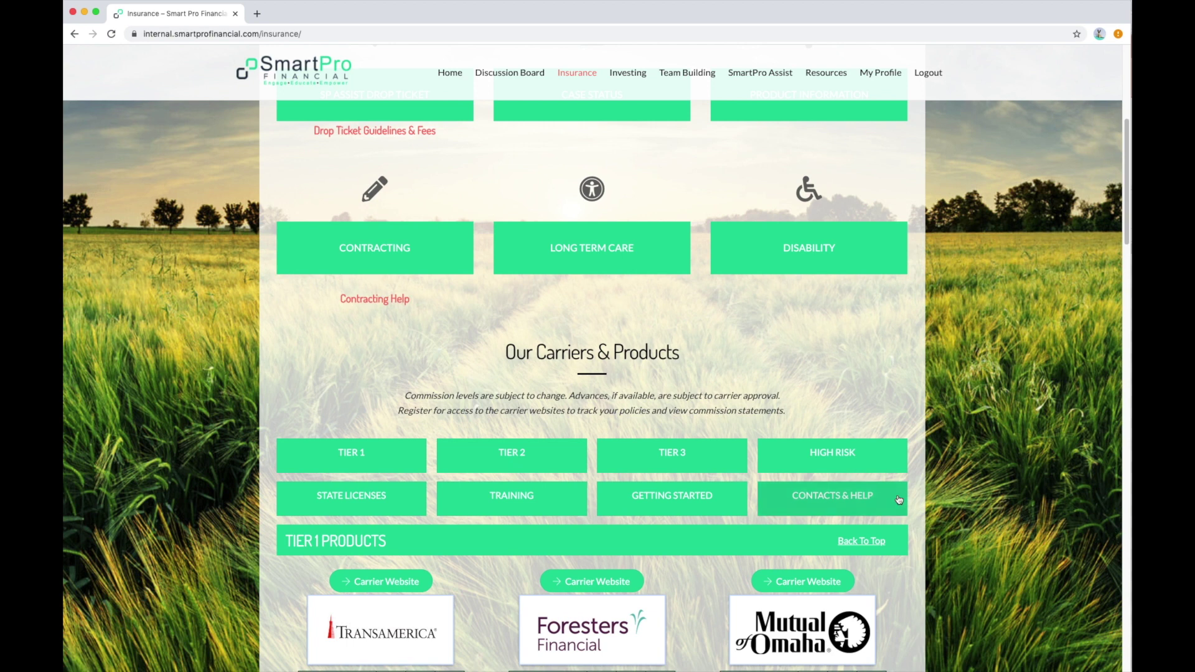
View the insurance contacts page and its help request form, and close them to return to the Insurance page.
click(878, 501)
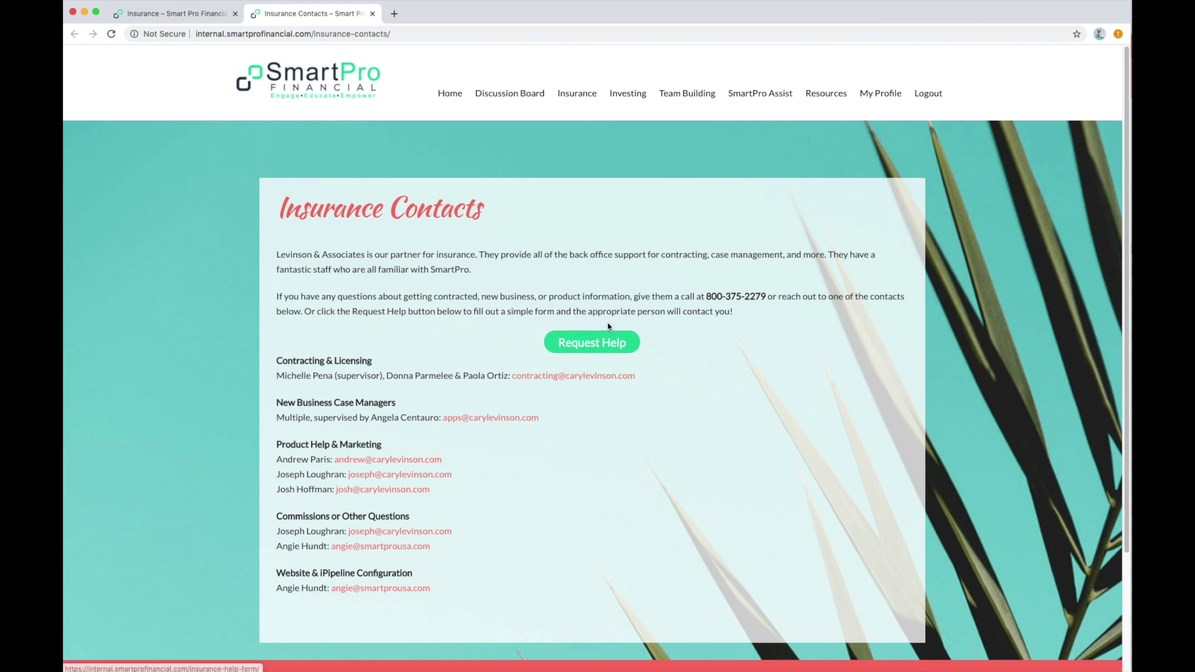
click(606, 342)
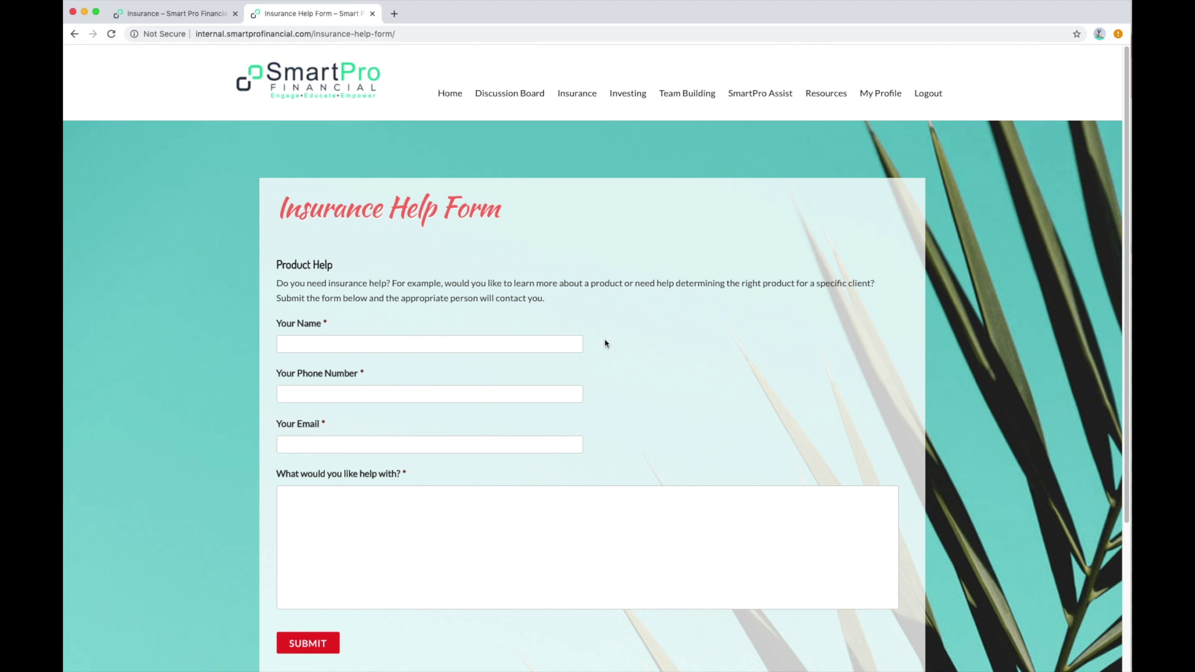
key(super+w)
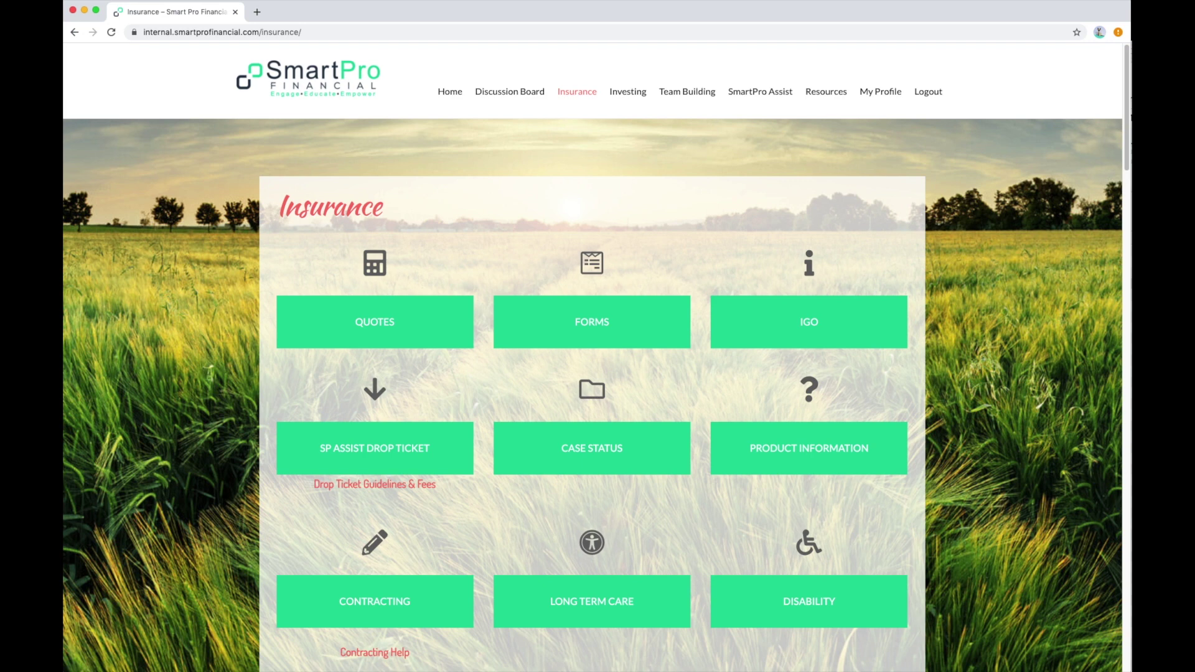
Open the SureLC account creation page through the Contracting link and activate the SSN field for identification.
click(438, 609)
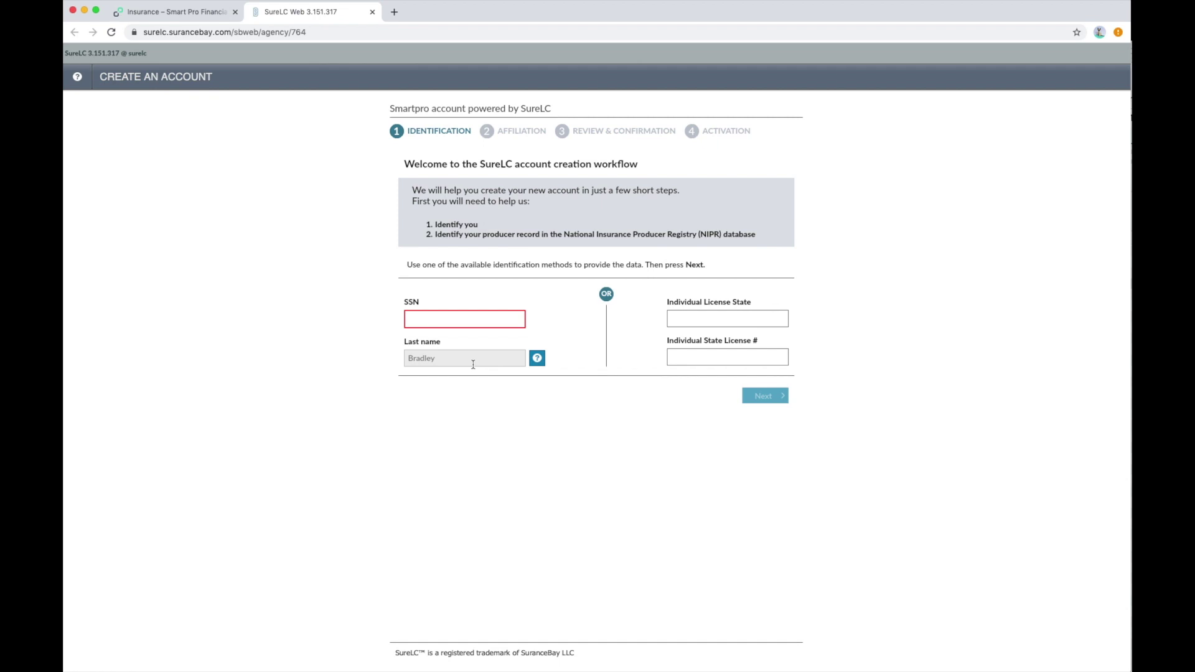
click(453, 315)
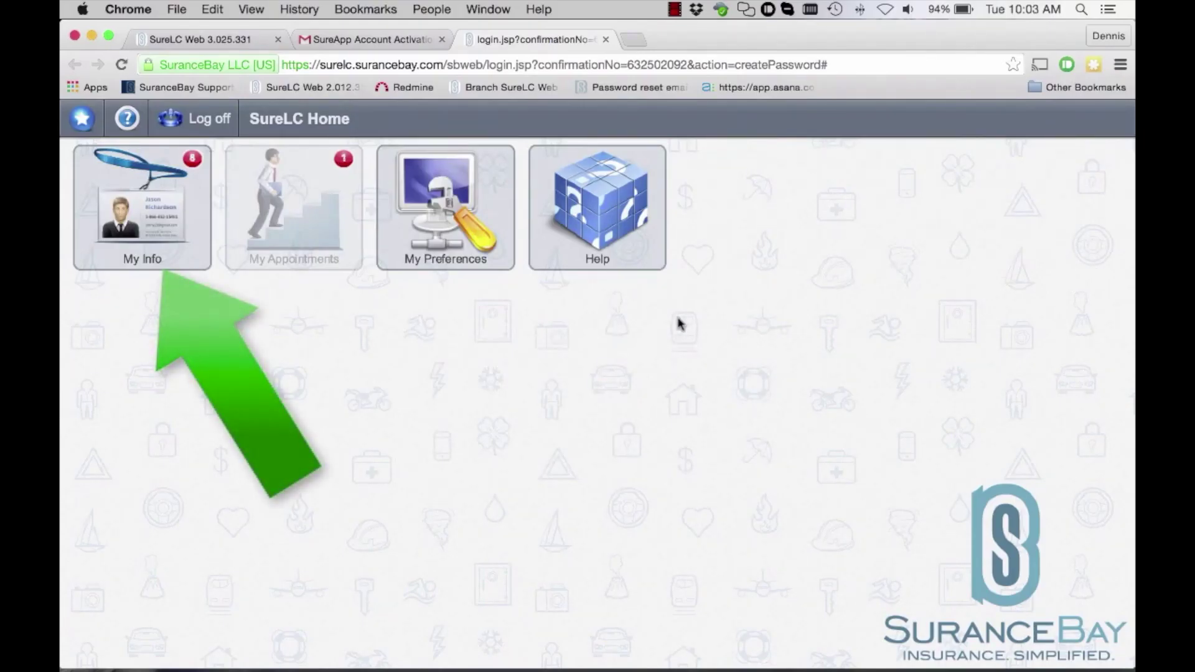
Start signature capture in the Scan section of My Info and accept the Signature Authorization agreement after reading it.
click(128, 218)
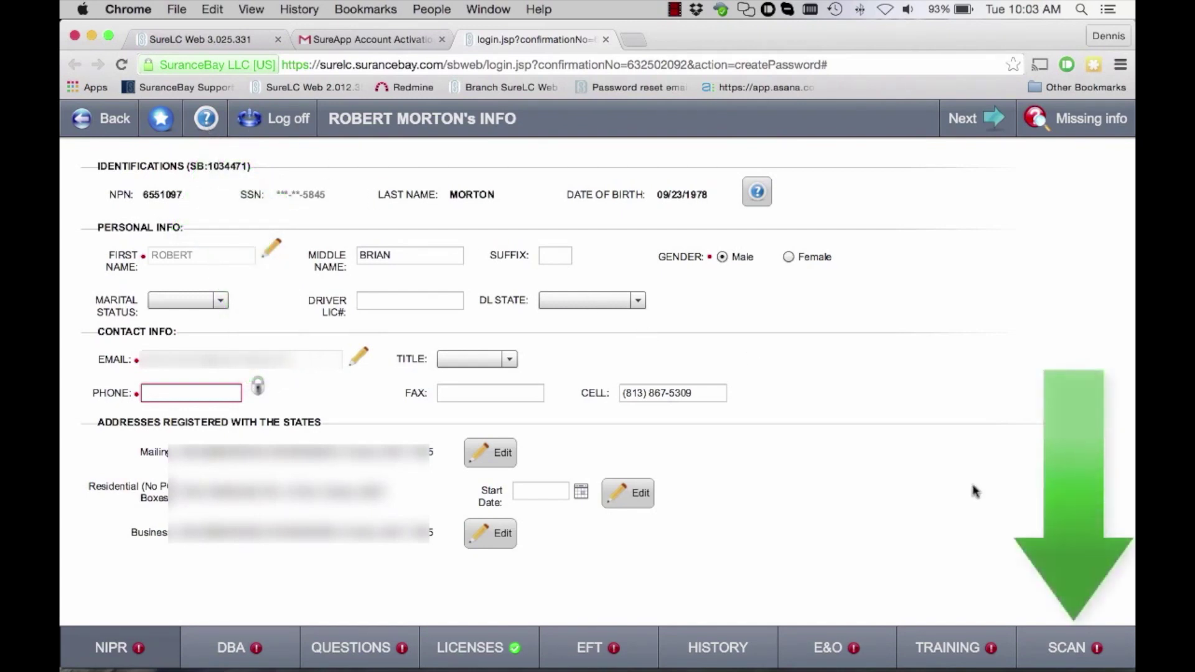
click(1079, 651)
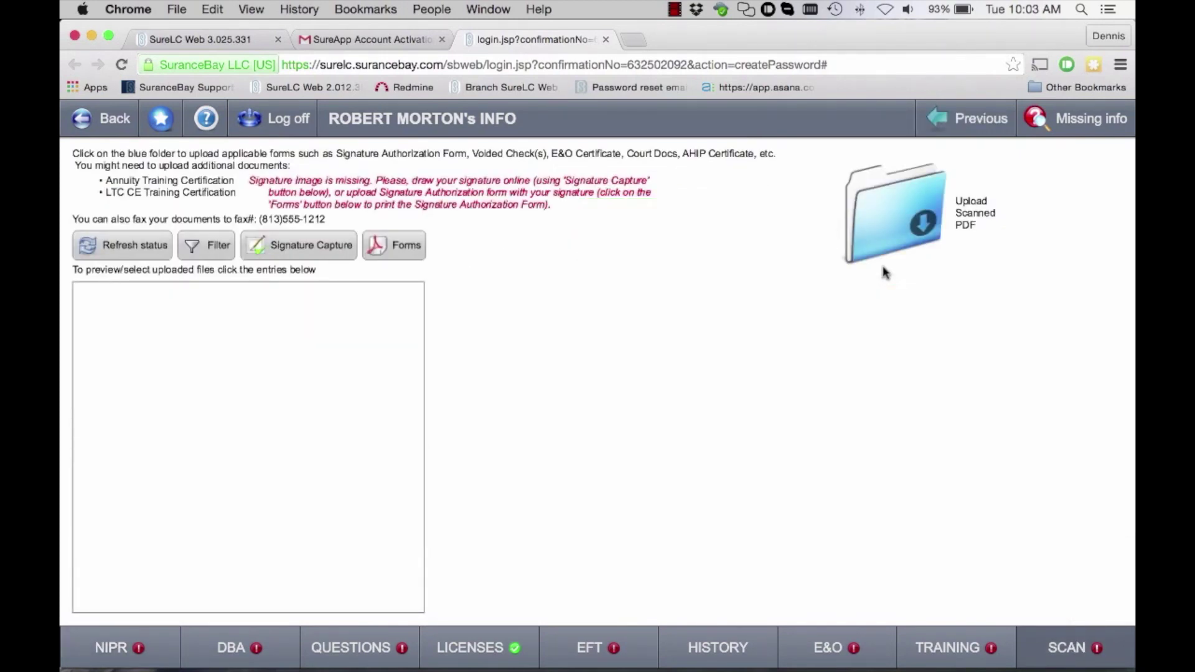
click(294, 246)
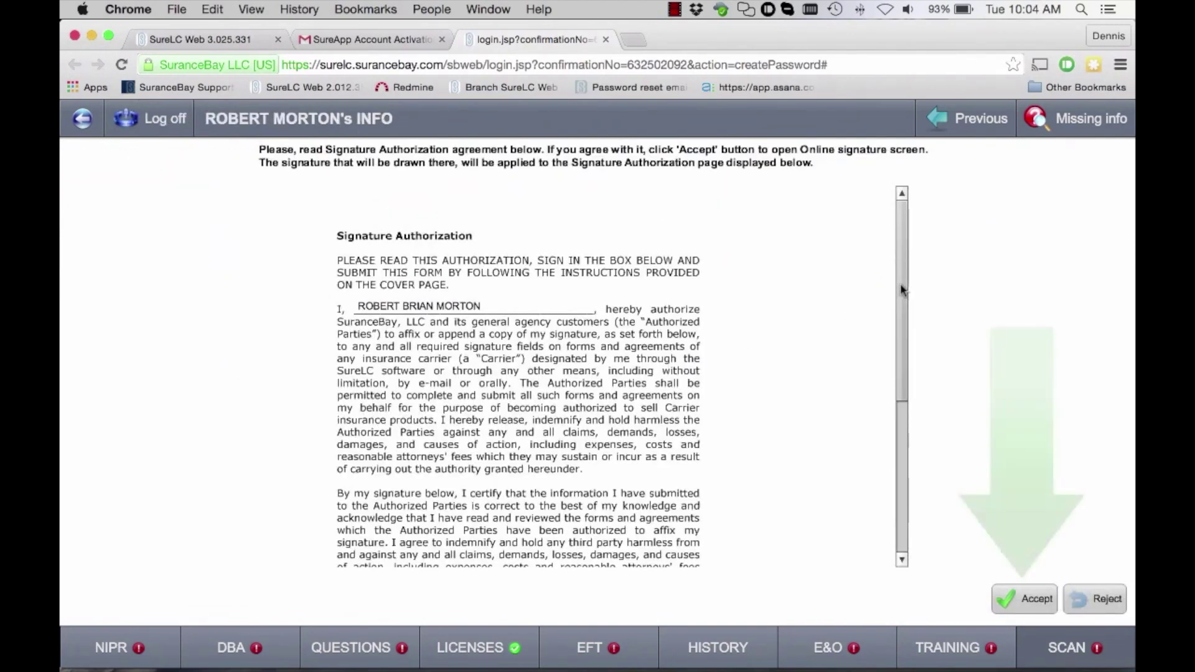
scroll(906, 353, down, 3)
scroll(906, 353, down, 3)
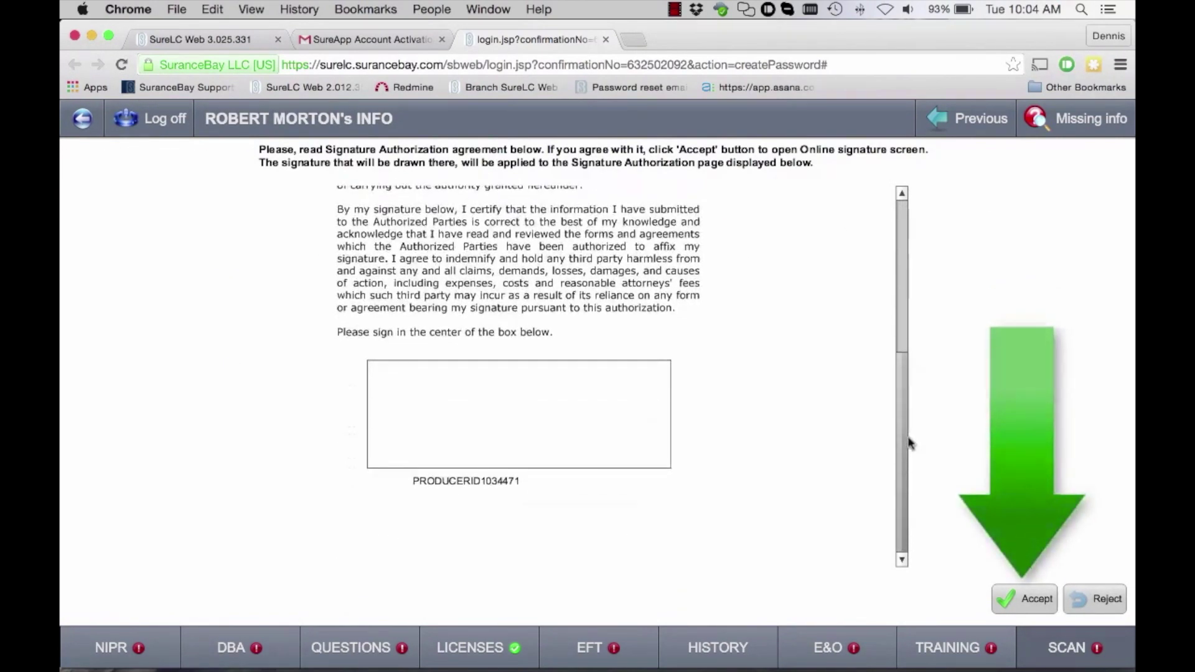
click(1028, 599)
Add a handwritten signature reading "Test", save it and go back from the signature screen.
click(529, 168)
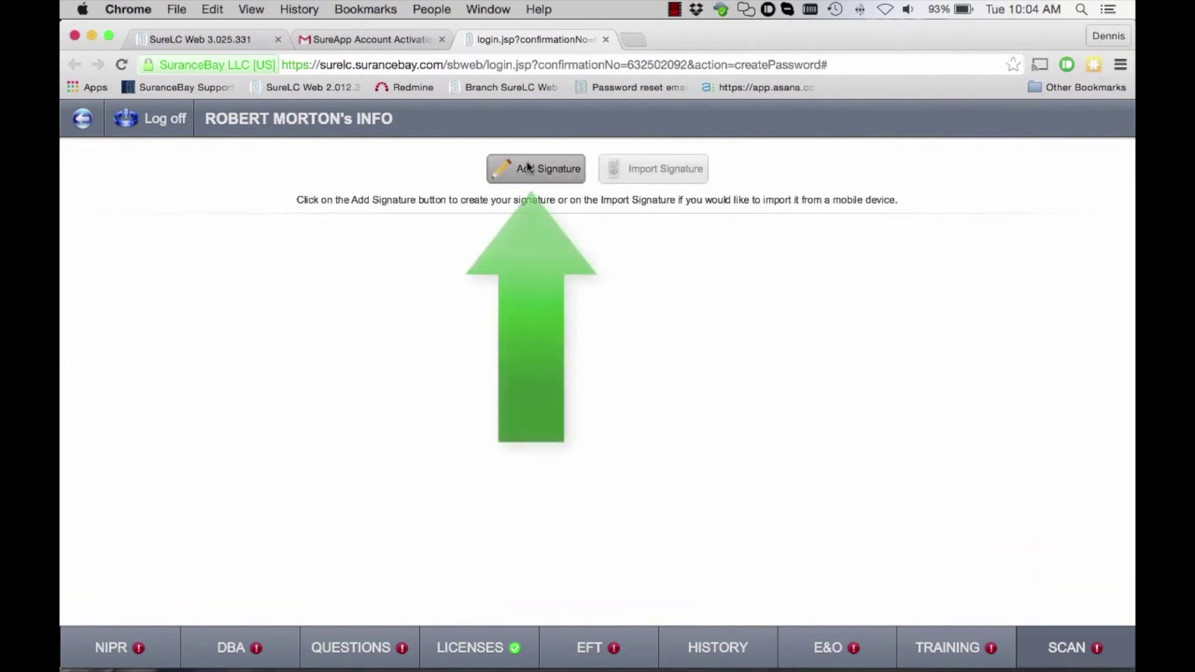
drag(334, 258, 342, 496)
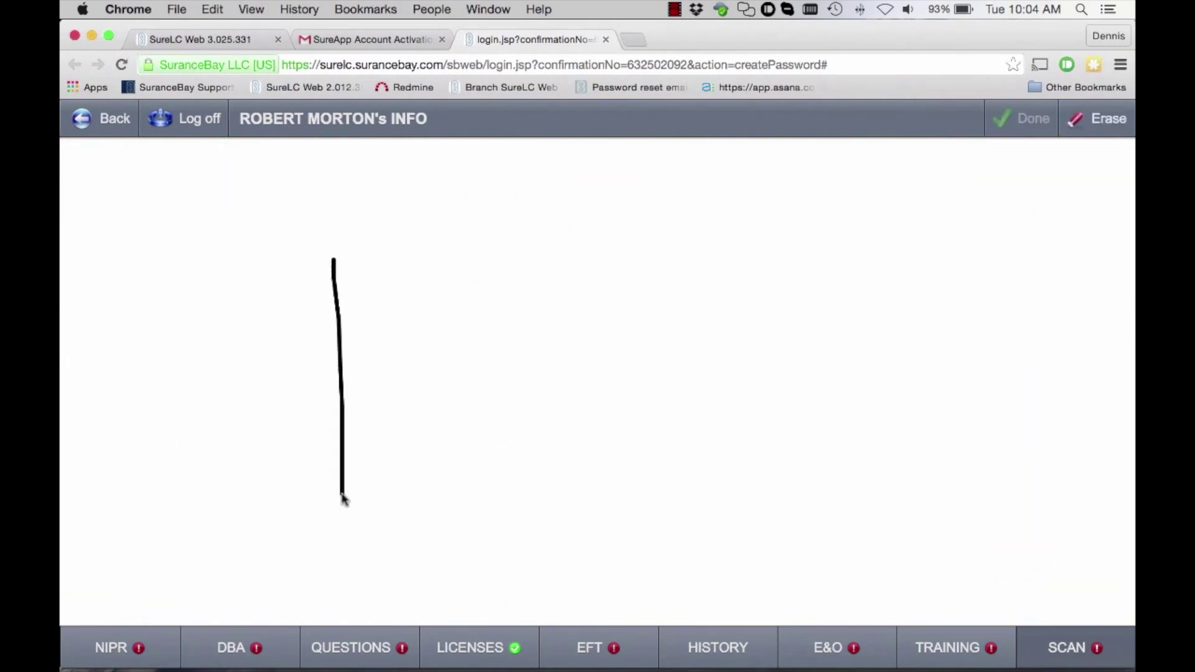
drag(248, 269, 529, 268)
mouse_move(429, 468)
mouse_down()
mouse_move(465, 443)
mouse_move(489, 487)
mouse_up()
mouse_move(539, 423)
mouse_down()
mouse_move(534, 475)
mouse_move(645, 302)
mouse_move(702, 446)
mouse_move(711, 437)
mouse_up()
drag(554, 355, 747, 342)
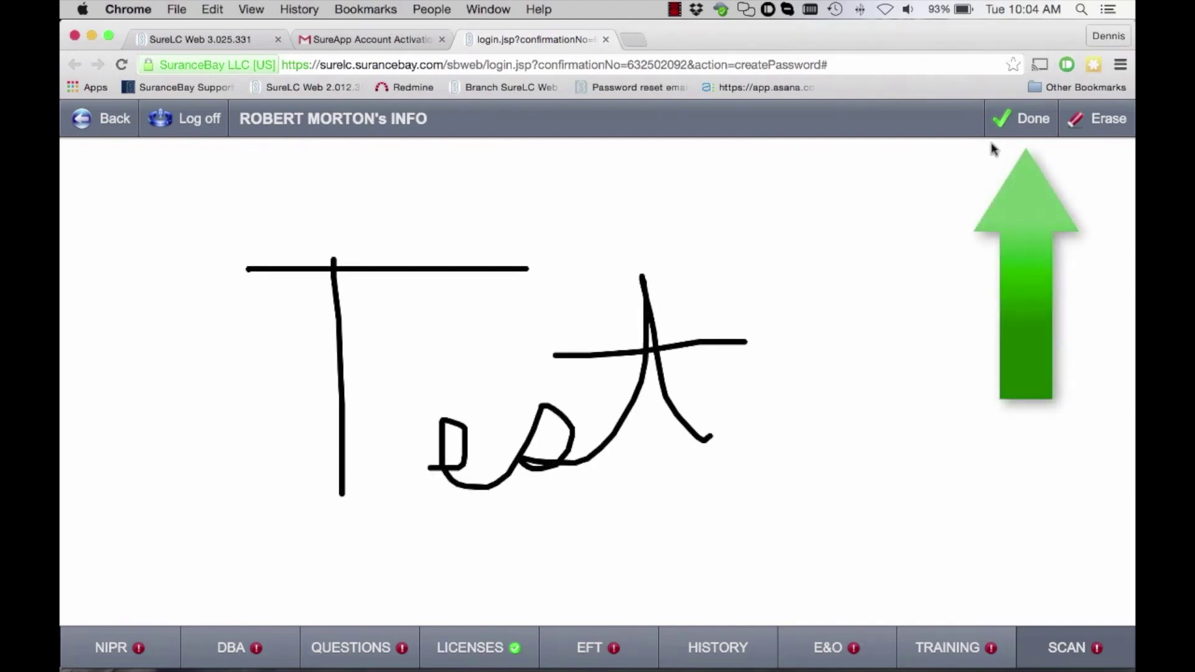
click(1026, 118)
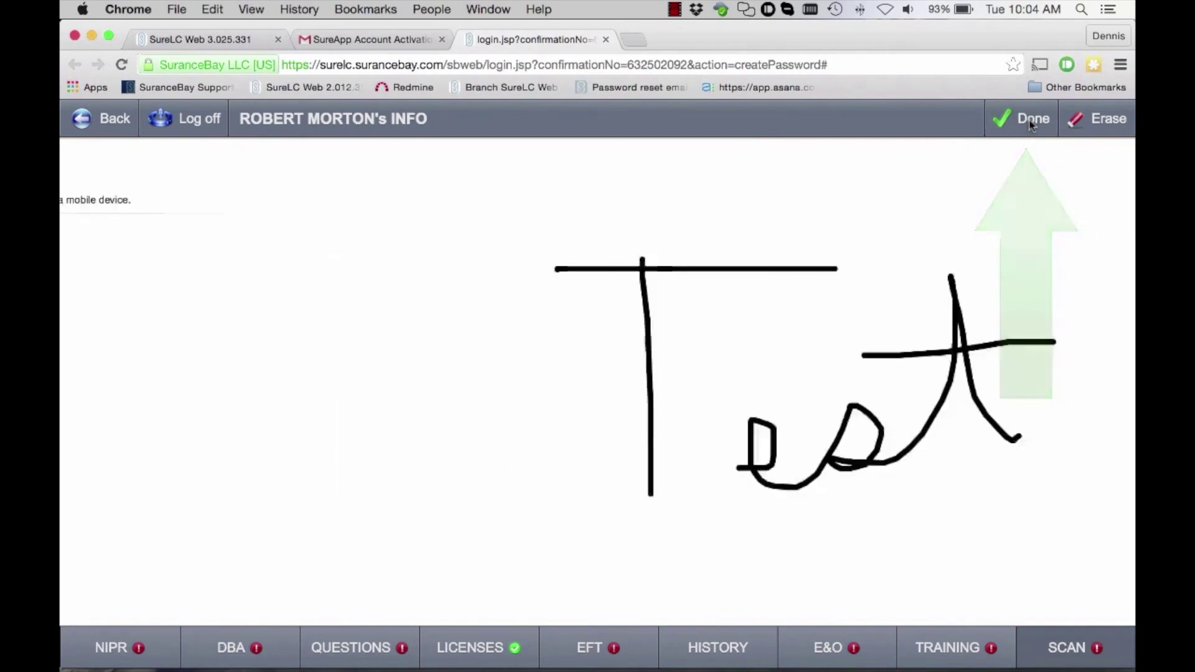
click(84, 119)
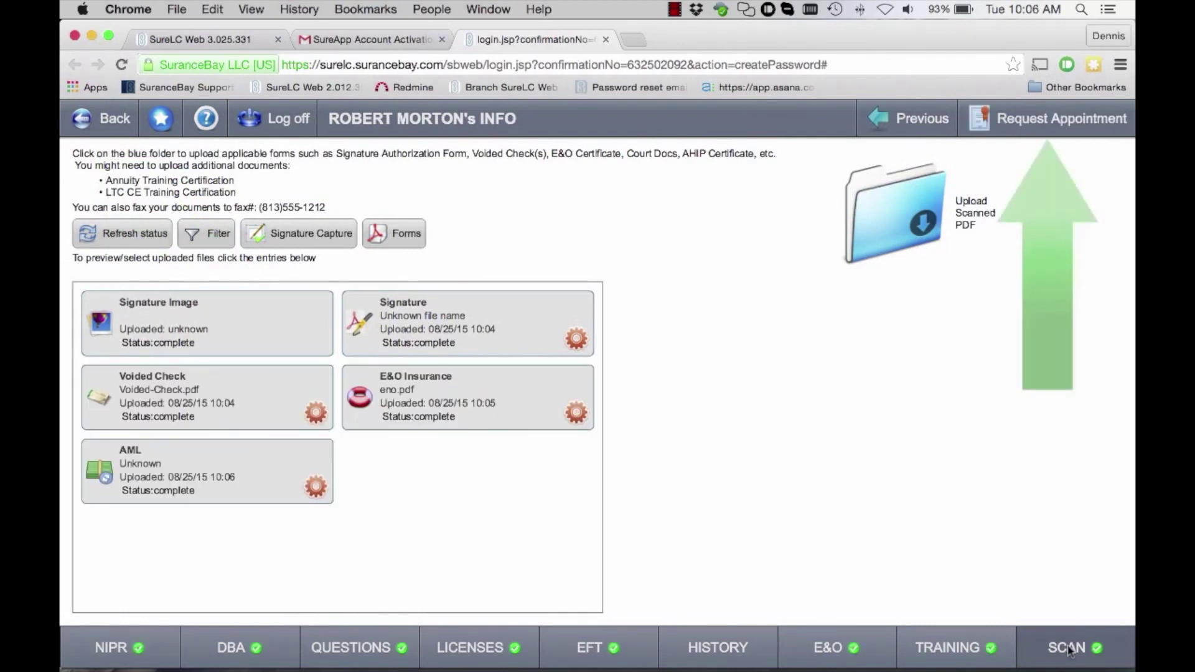
Start an appointment request for American Continental Ins Co with the Contract request type and continue to the states and products.
click(1056, 131)
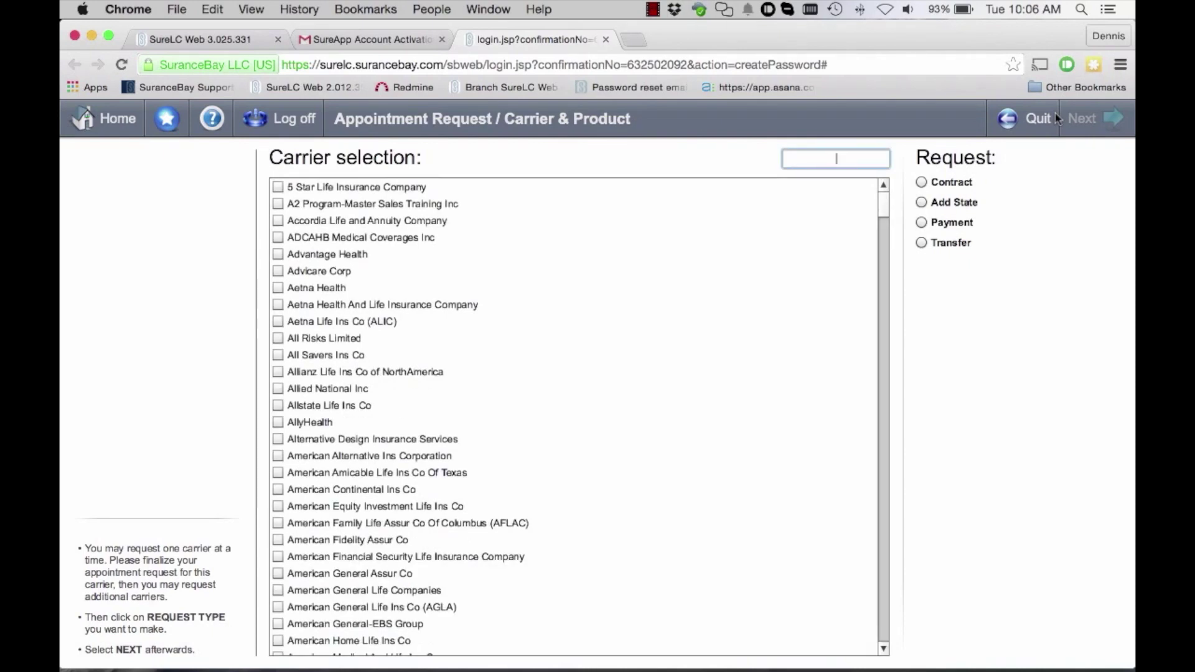
click(277, 489)
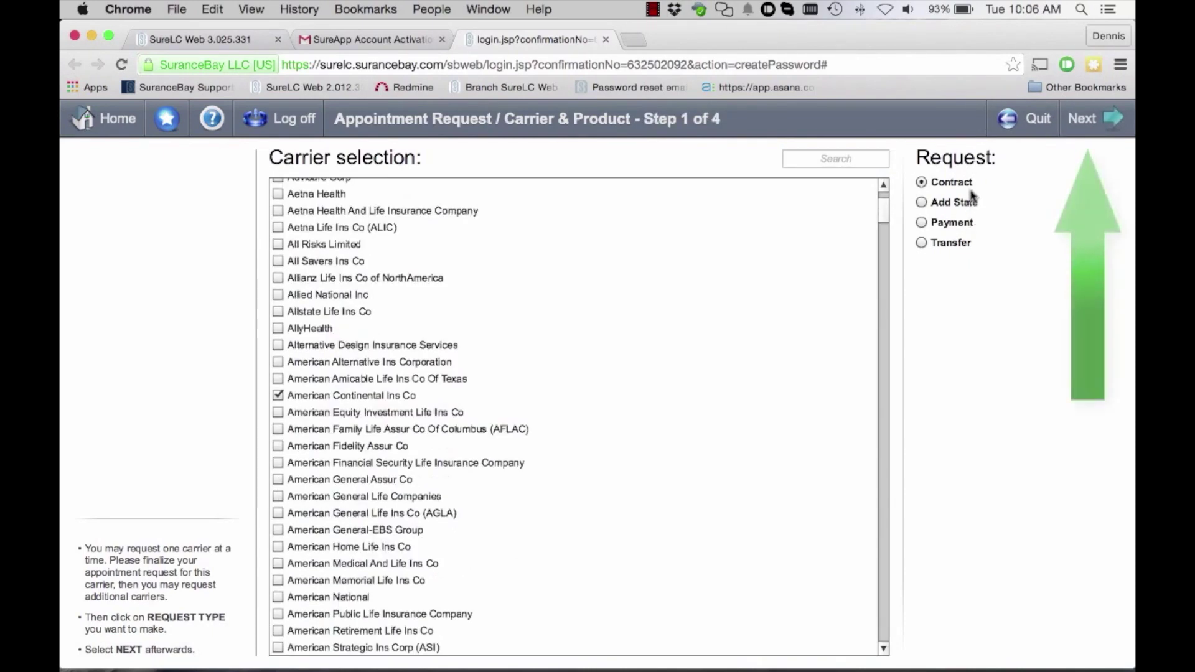
click(1085, 125)
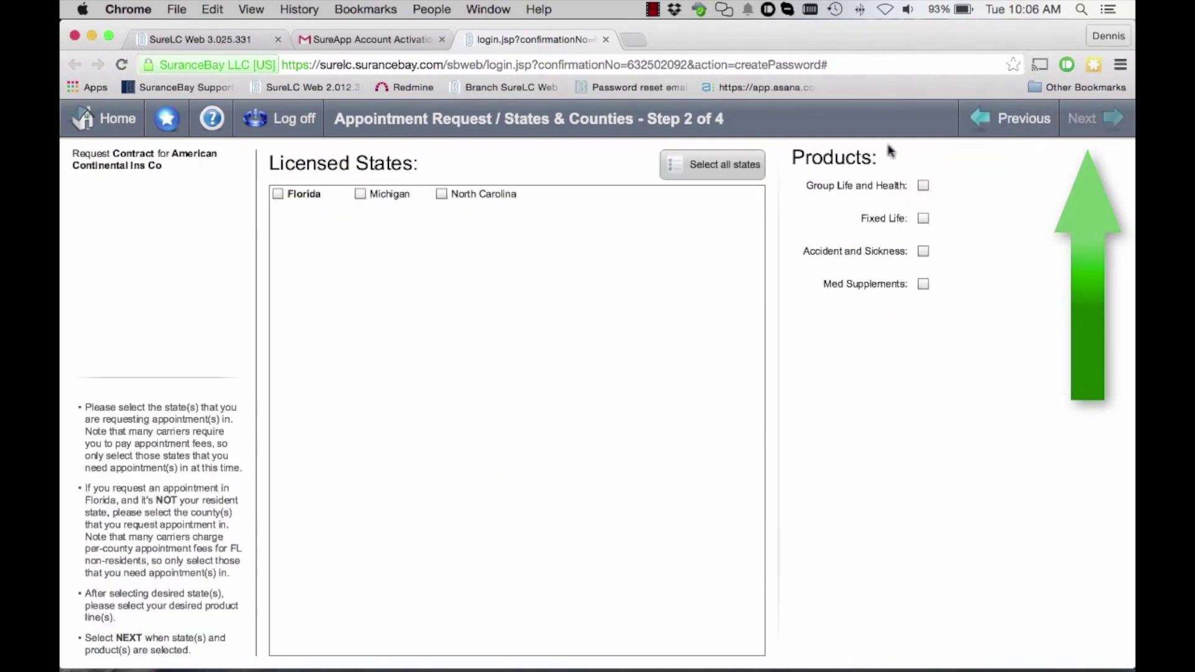
Choose Florida as the licensed state and Fixed Life as the product, and continue to the miscellaneous questions.
click(278, 195)
click(923, 219)
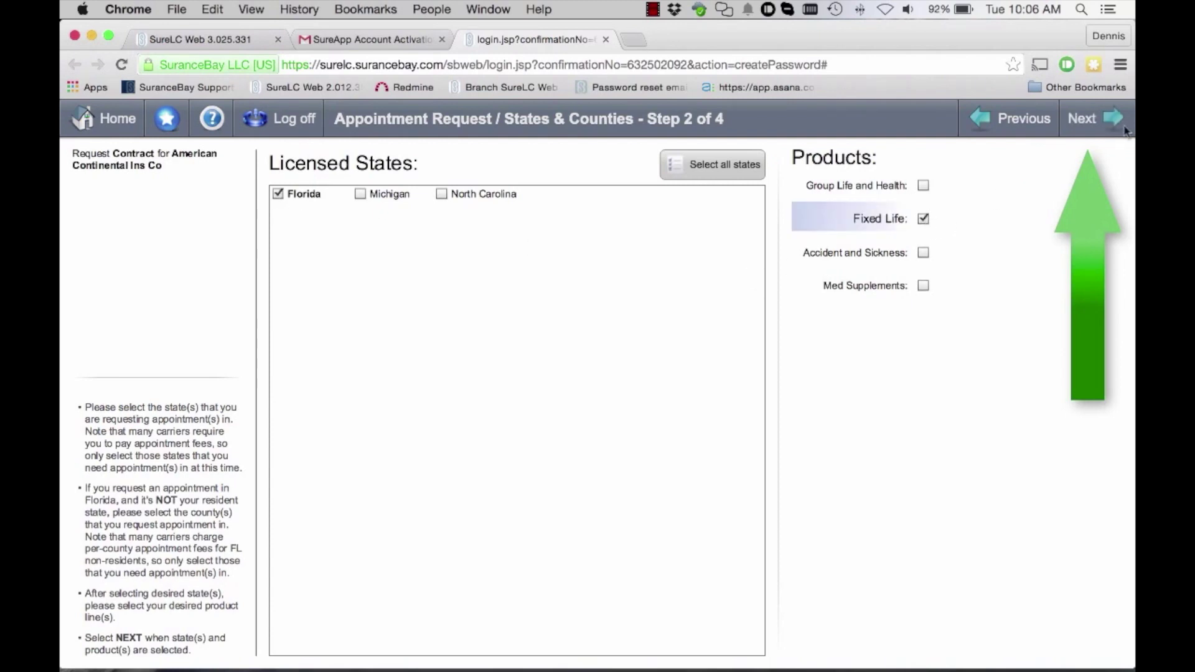
click(1102, 128)
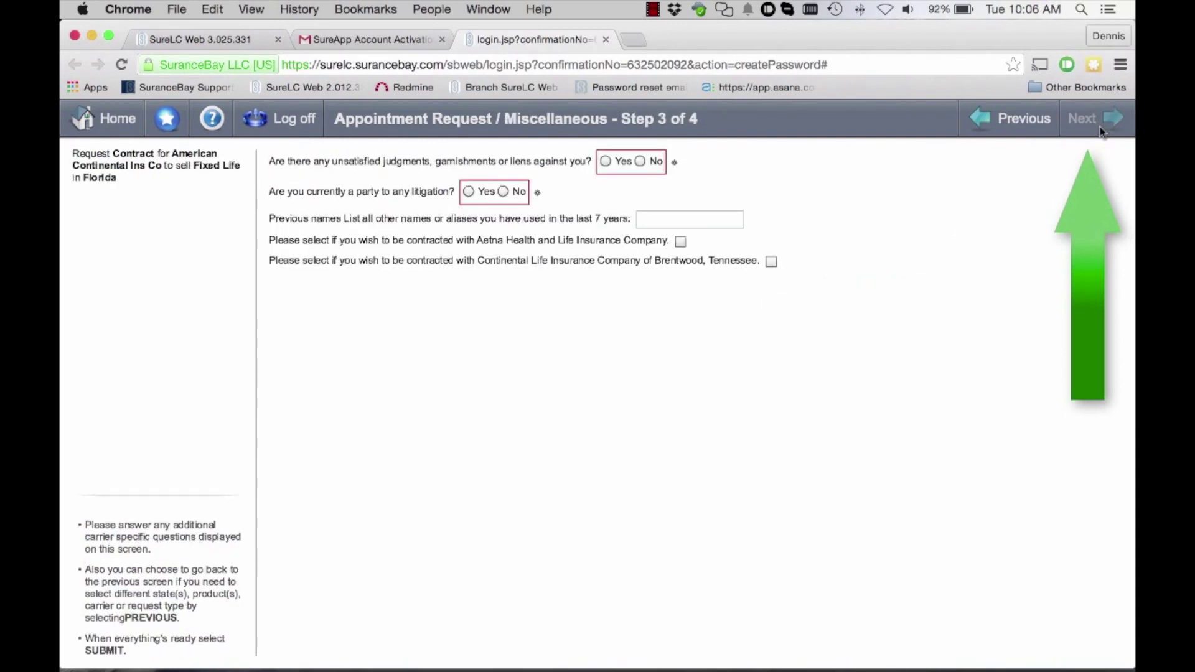
Answer No to the unsatisfied judgments and current litigation questions, and continue to the paperwork review.
click(641, 163)
click(504, 192)
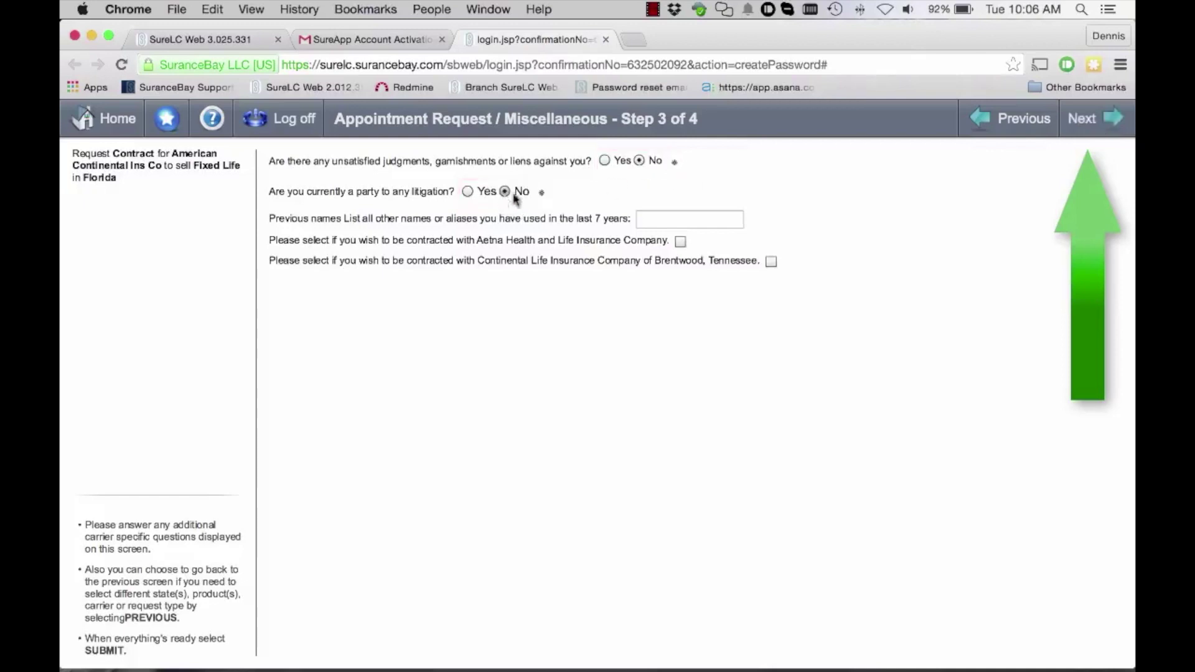
click(1087, 127)
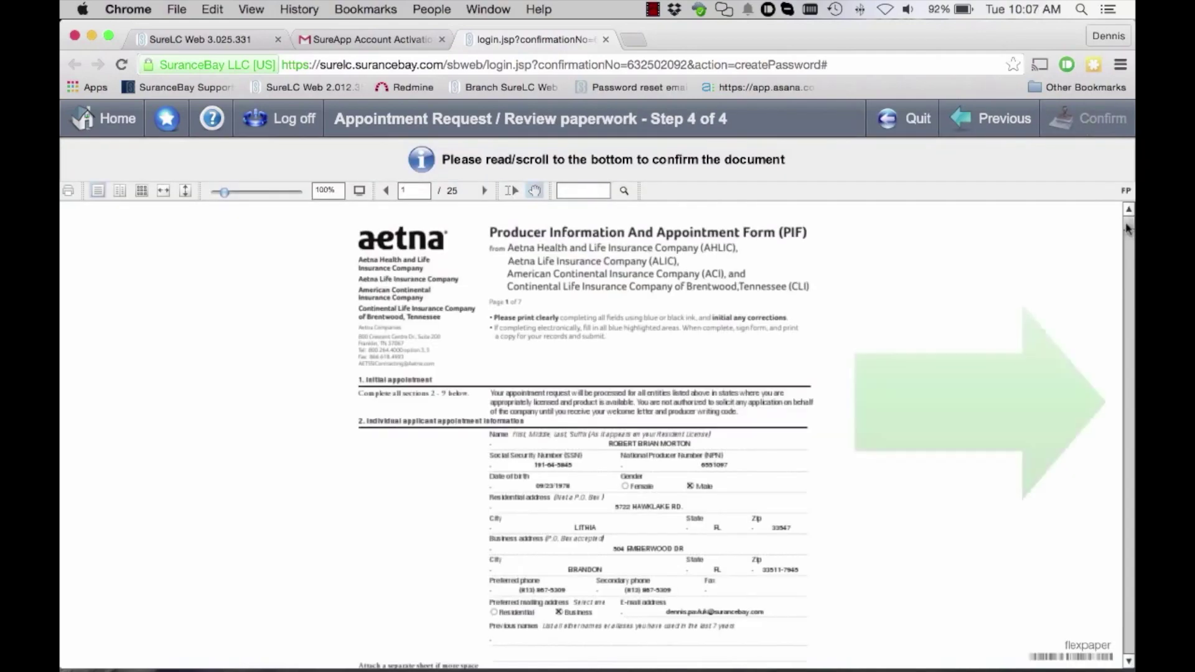
Read the appointment paperwork through to its last page, confirm it and apply the signature to the request forms.
scroll(1128, 231, down, 1)
drag(1128, 231, 1129, 651)
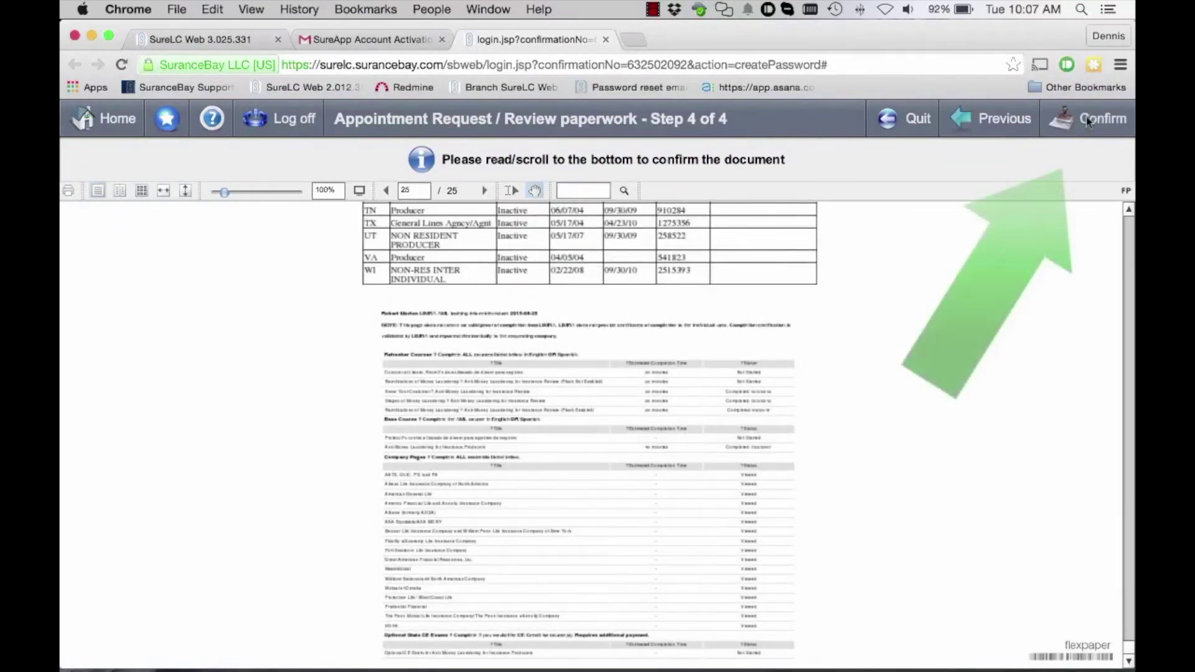
click(1086, 117)
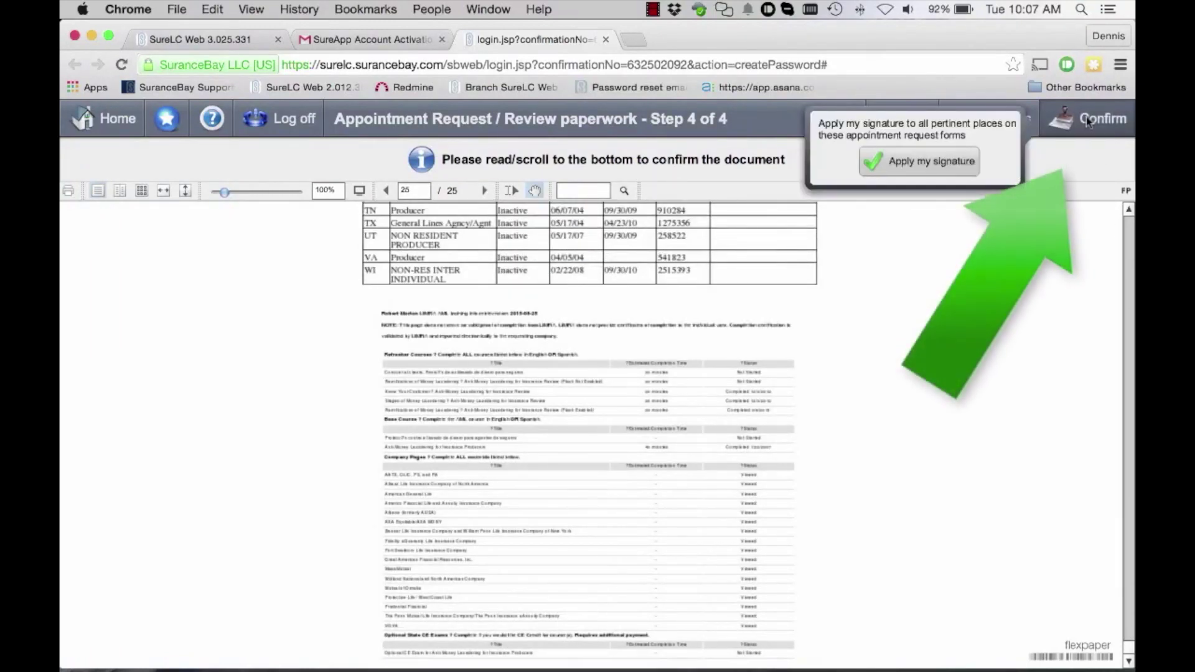
click(925, 163)
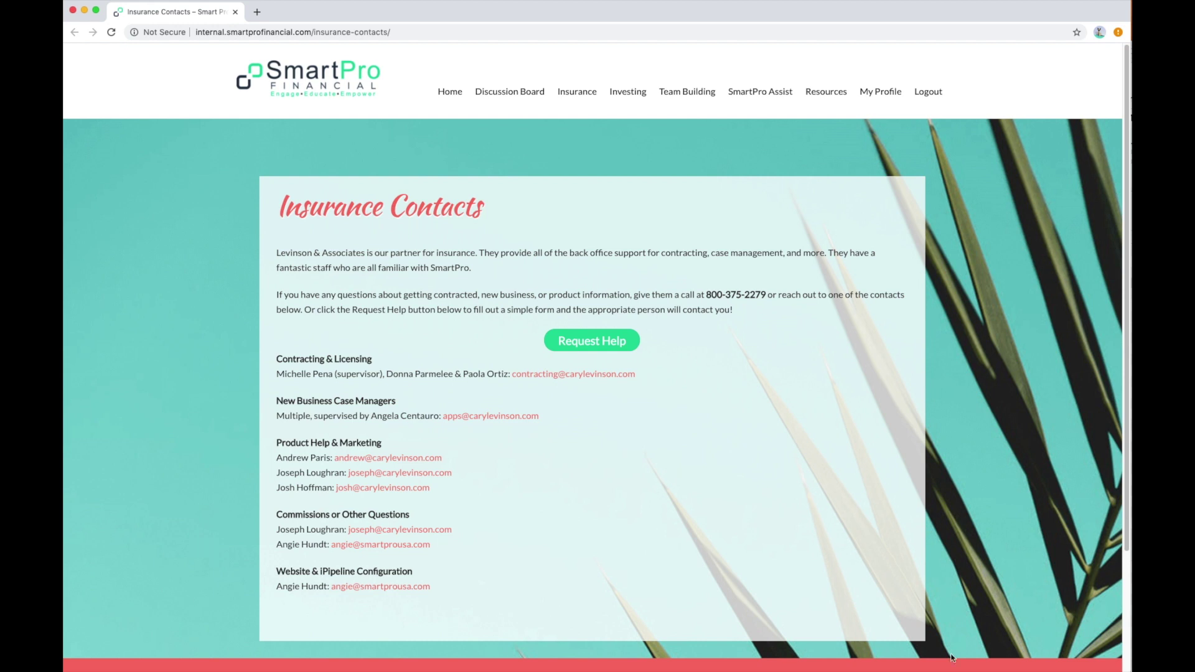
Highlight the Contracting & Licensing e-mail address and the Website & iPipeline Configuration e-mail address on the Insurance Contacts page.
drag(649, 374, 512, 374)
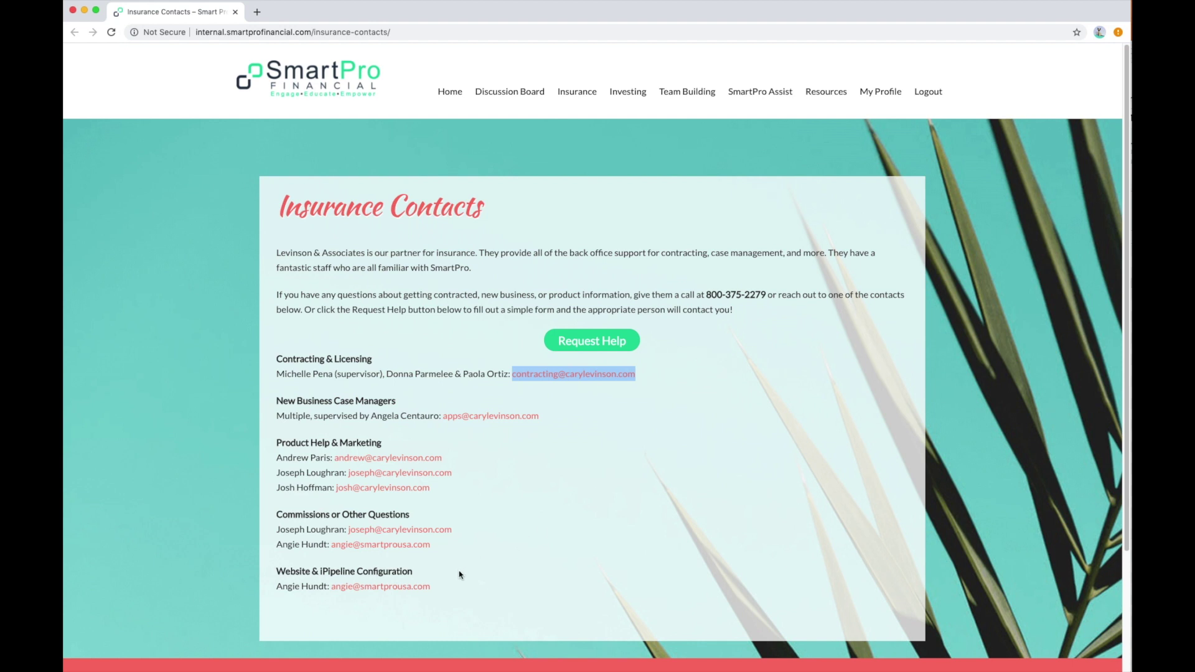
drag(431, 588, 330, 589)
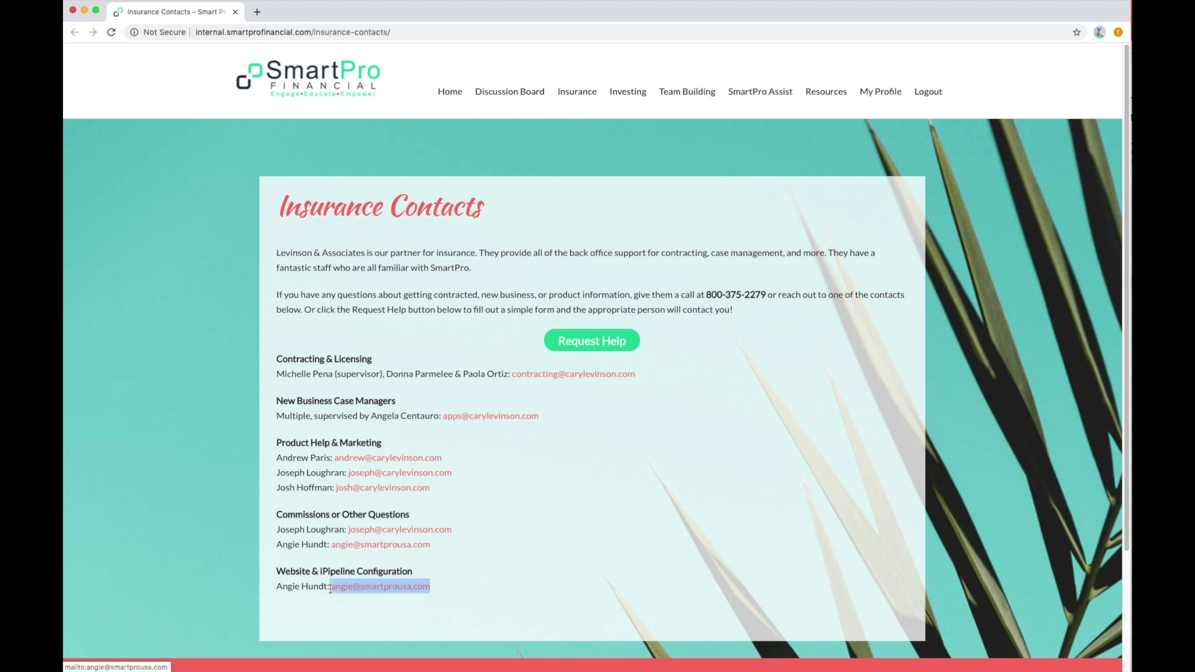